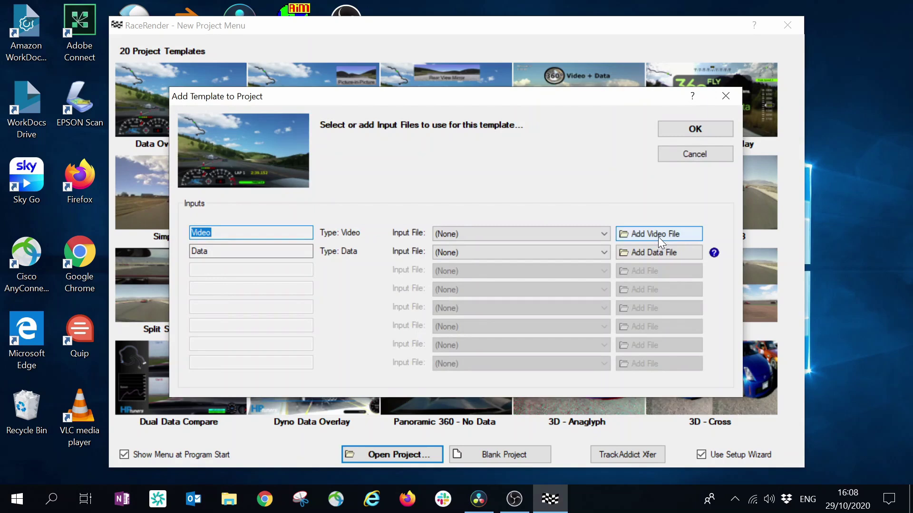
# Step: Add GH010067 from Cadwell 0210/GoPro2 as the video input, joining the entire multi-file set and declining telemetry extraction
pyautogui.click(661, 235)
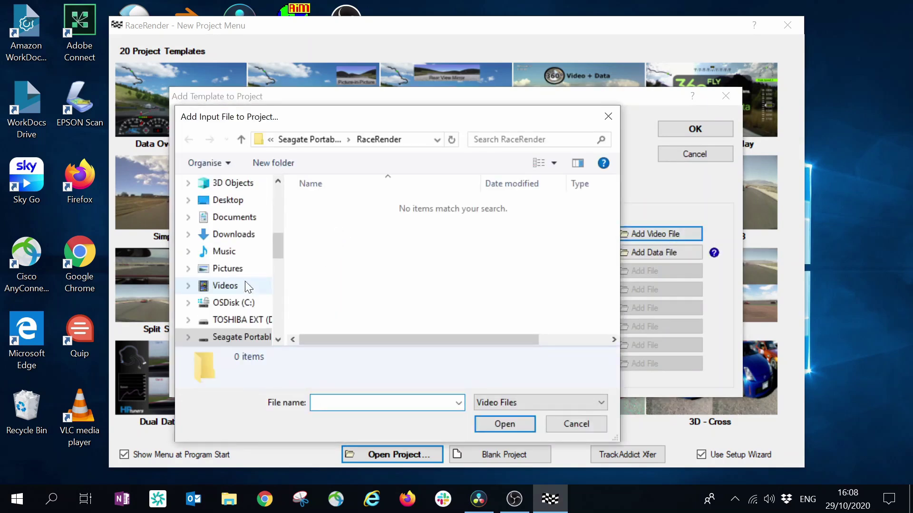
pyautogui.click(240, 302)
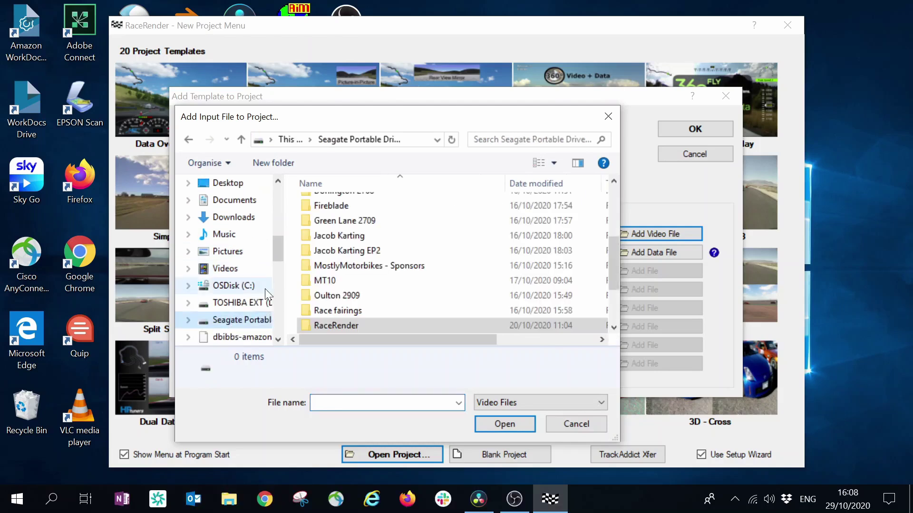
pyautogui.scroll(4, 345, 285)
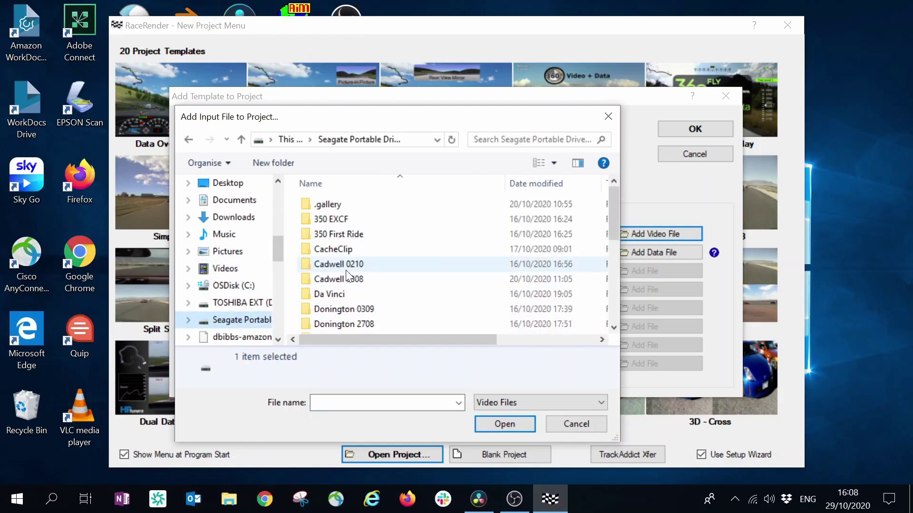
pyautogui.doubleClick(346, 265)
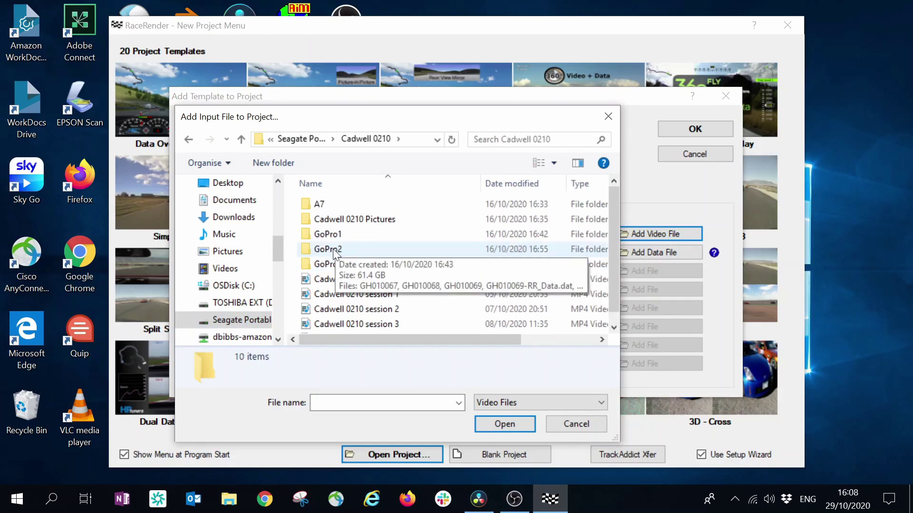
pyautogui.doubleClick(333, 249)
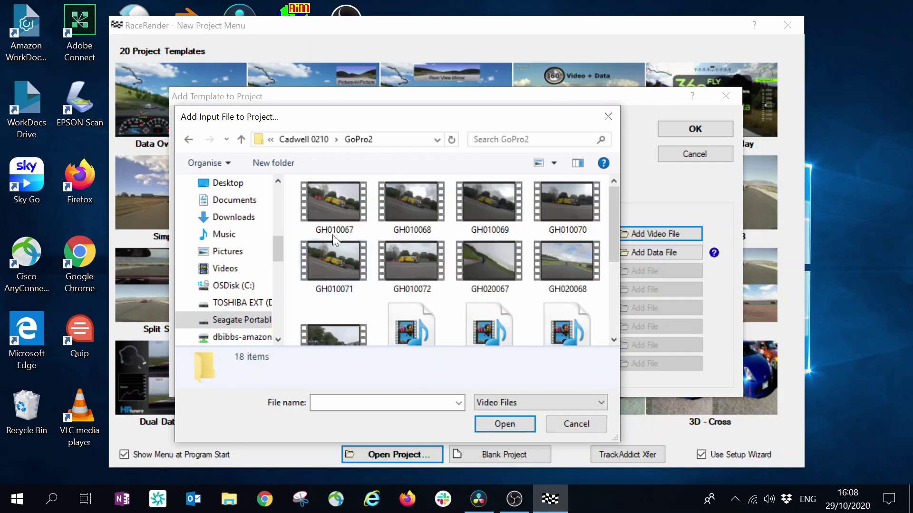
pyautogui.doubleClick(331, 193)
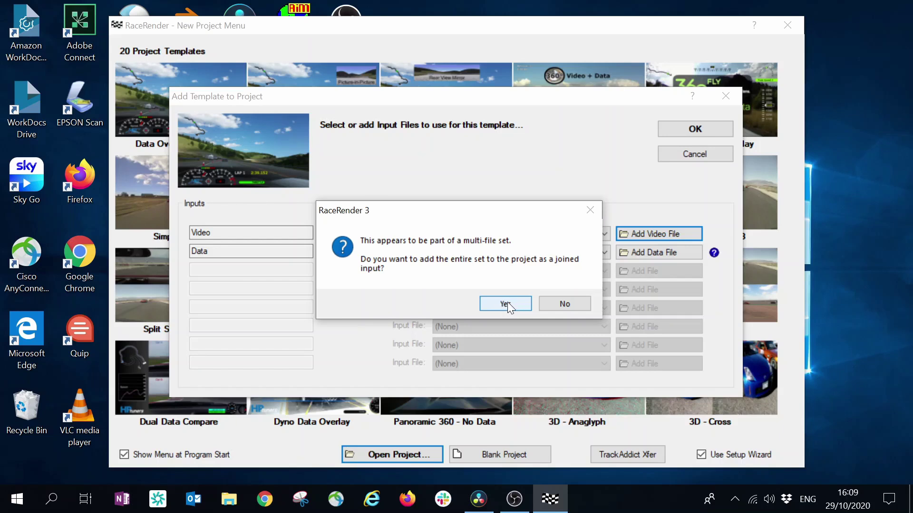
pyautogui.click(506, 305)
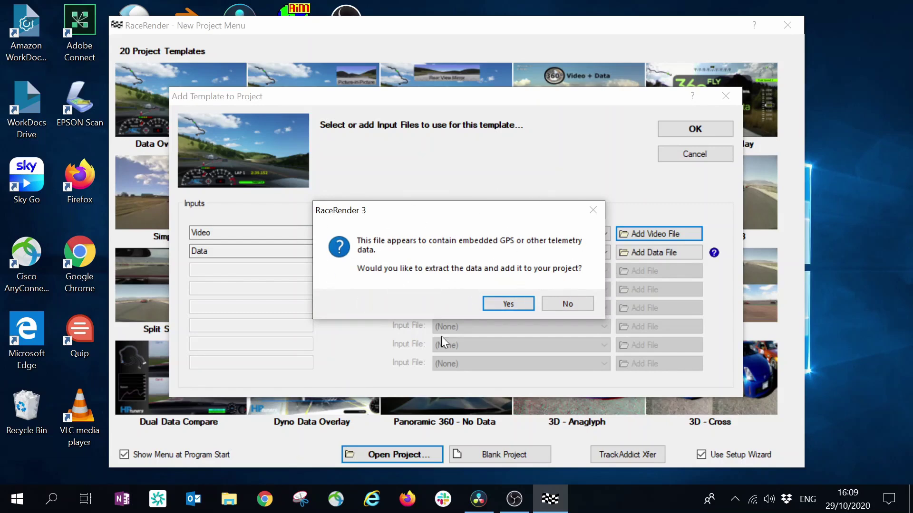
pyautogui.click(568, 304)
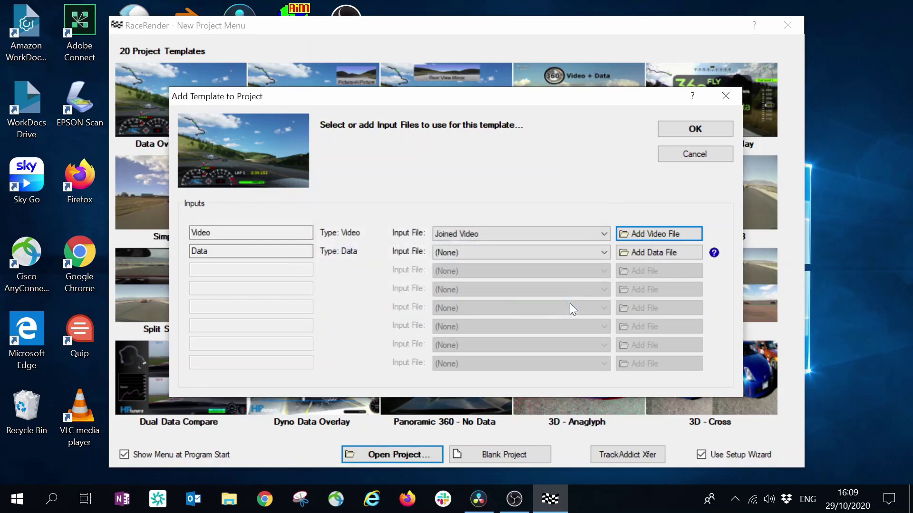
# Step: Add the Cadwell 0210 ses1 file from the Seagate drive's RaceRender folder as the data input
pyautogui.click(658, 253)
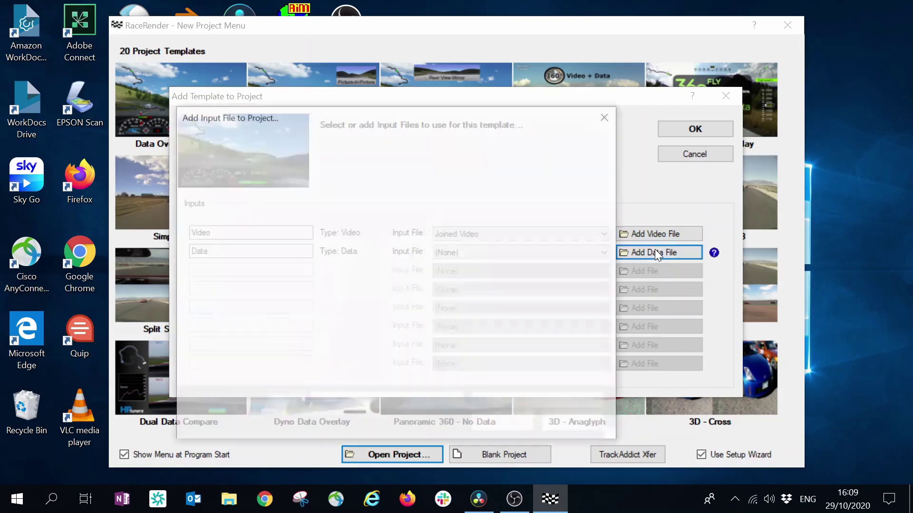
pyautogui.click(240, 337)
pyautogui.scroll(-4, 391, 284)
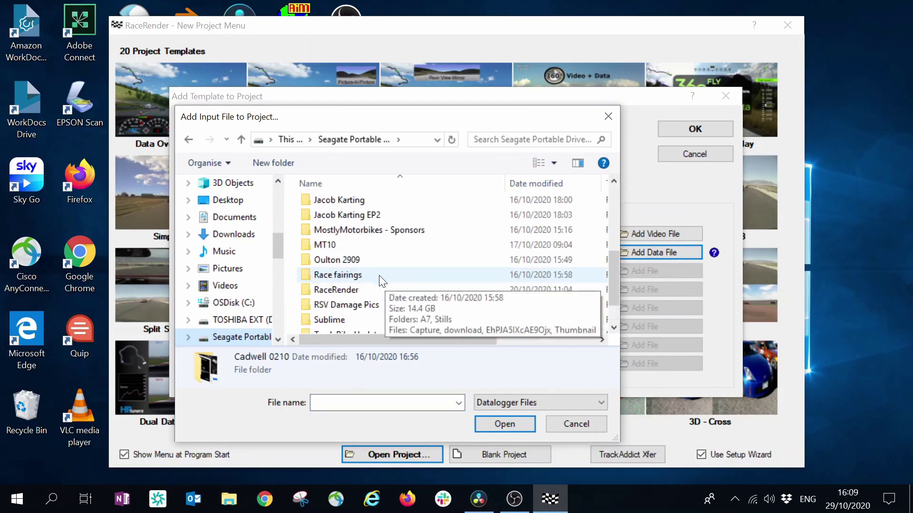
pyautogui.doubleClick(343, 290)
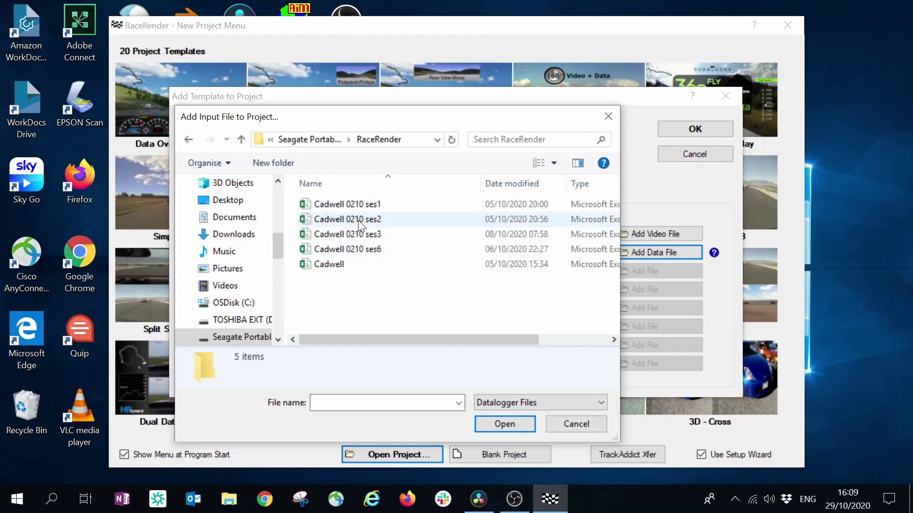
pyautogui.doubleClick(351, 205)
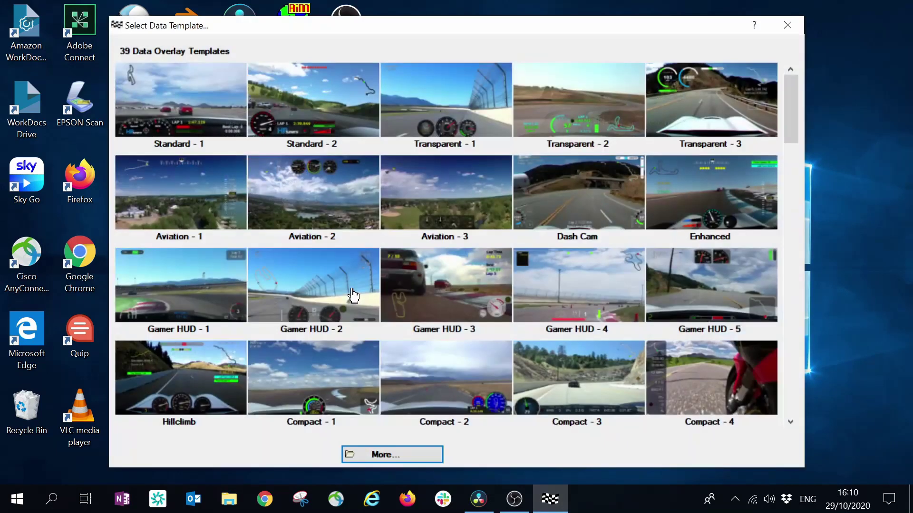
# Step: Load the David1 data overlay template for the project
pyautogui.scroll(-2, 339, 291)
pyautogui.scroll(-1, 340, 290)
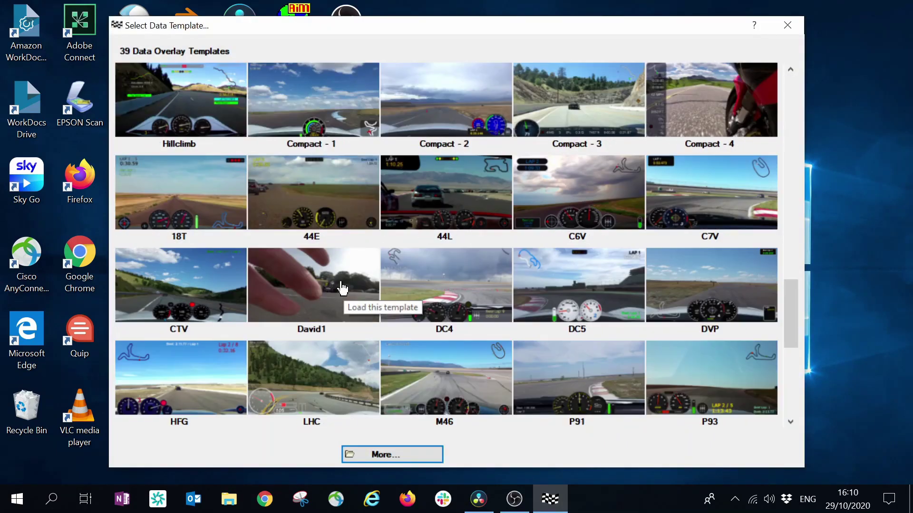
pyautogui.click(308, 285)
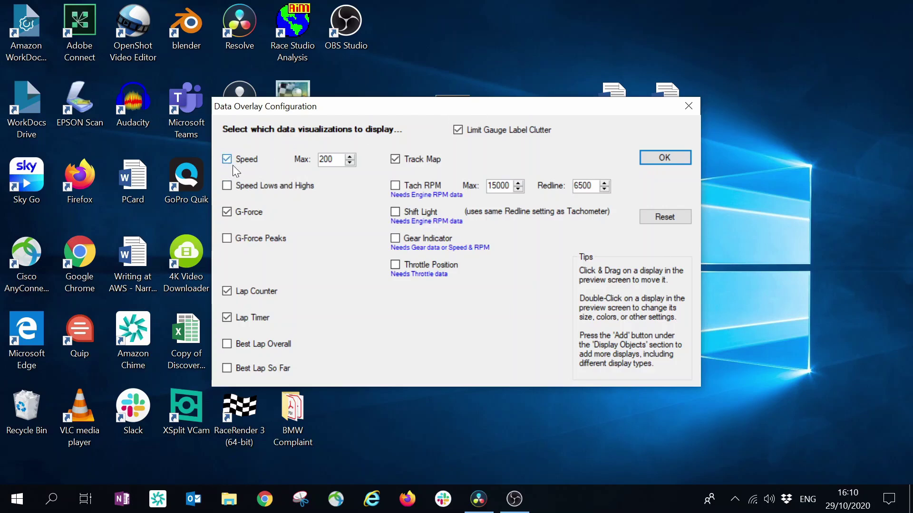
# Step: Enable Best Lap So Far, Tach RPM, Shift Light, Gear Indicator and Throttle Position in the data overlay, and dismiss the setup wizard
pyautogui.moveTo(481, 109); pyautogui.dragTo(485, 146)
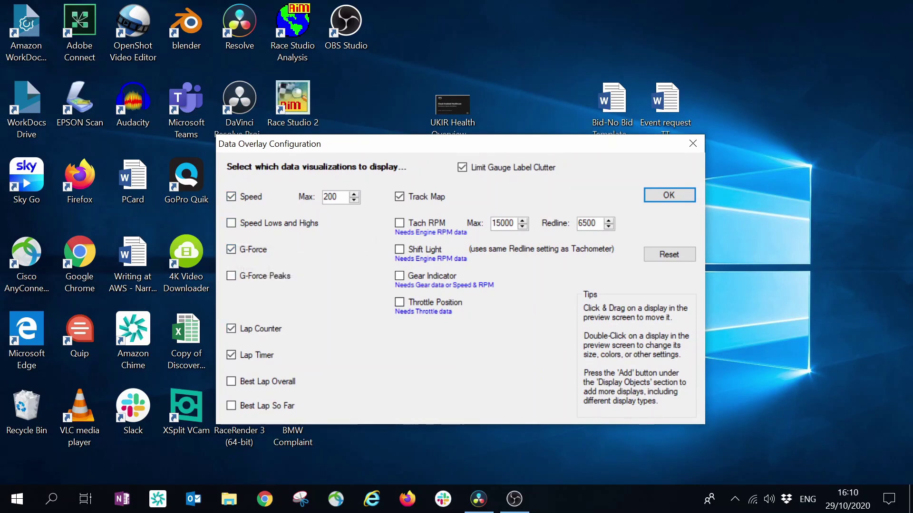
pyautogui.doubleClick(333, 196)
pyautogui.click(230, 406)
pyautogui.click(399, 224)
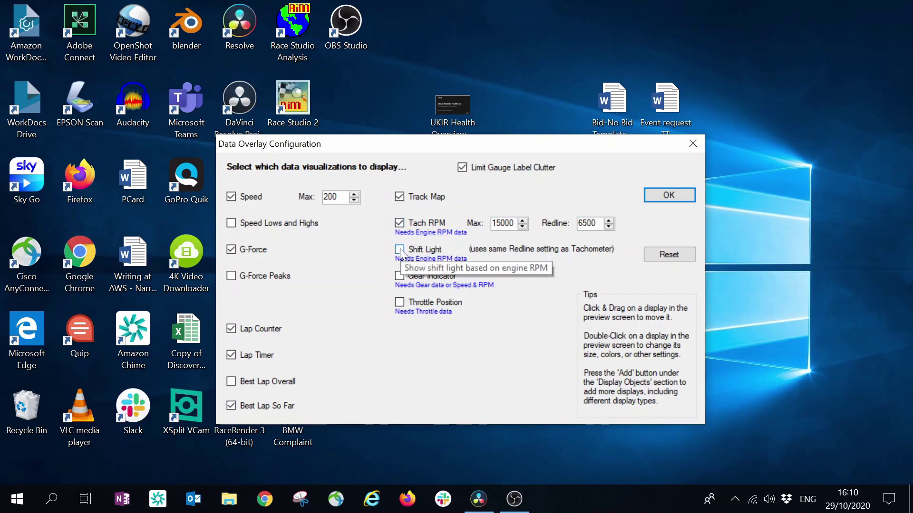
pyautogui.click(401, 252)
pyautogui.click(399, 276)
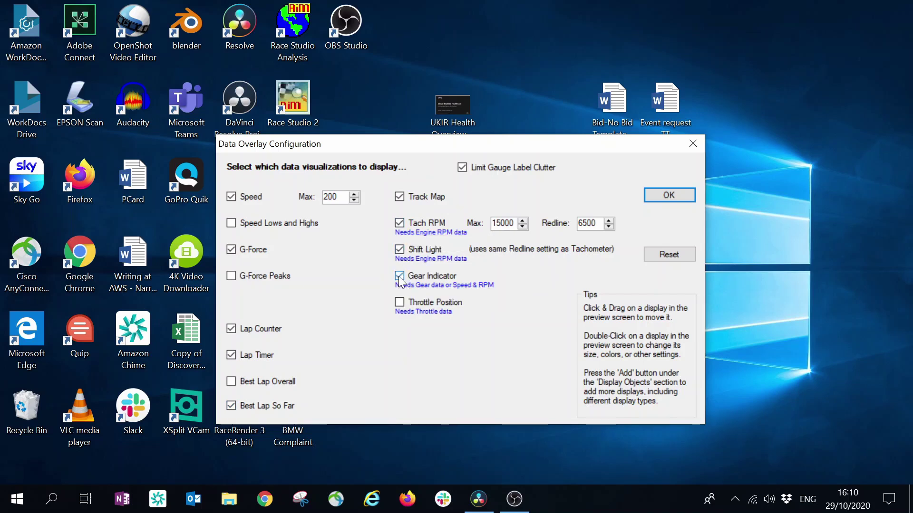
pyautogui.click(400, 305)
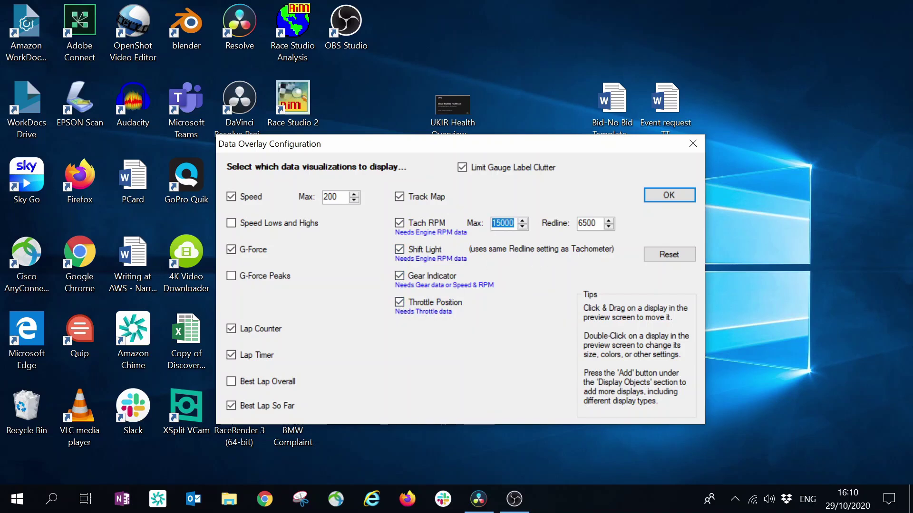
pyautogui.press('Tab')
pyautogui.click(675, 202)
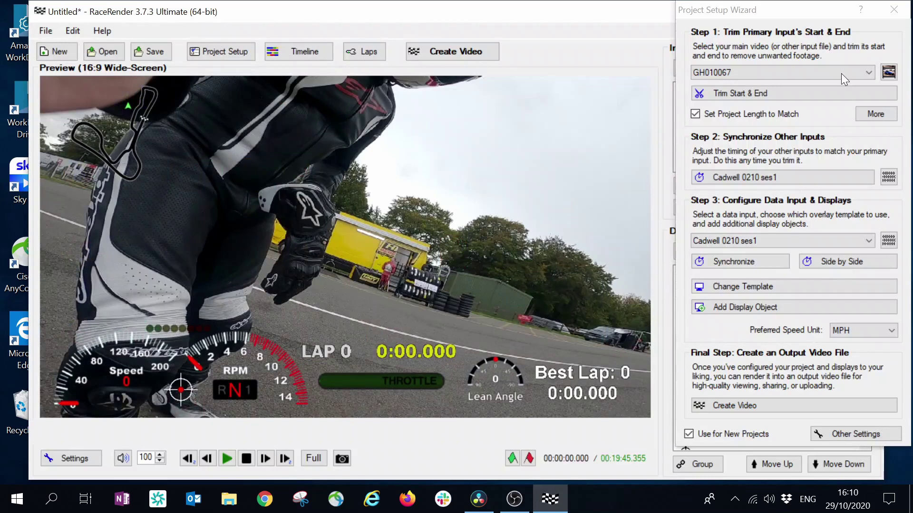
pyautogui.click(894, 10)
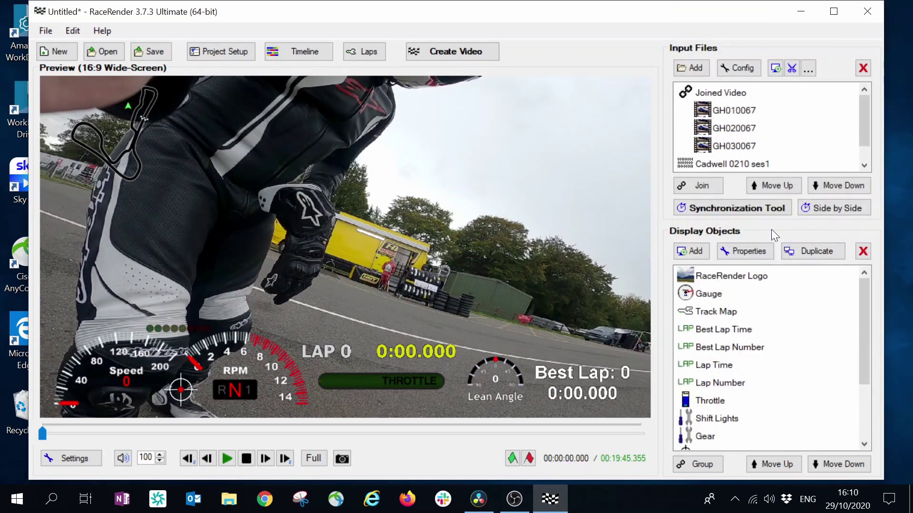
# Step: Synchronize Cadwell 0210 ses1 at 00:04:19.921 side by side with Joined Video at 00:05:09.451, and close the setup wizard
pyautogui.click(847, 205)
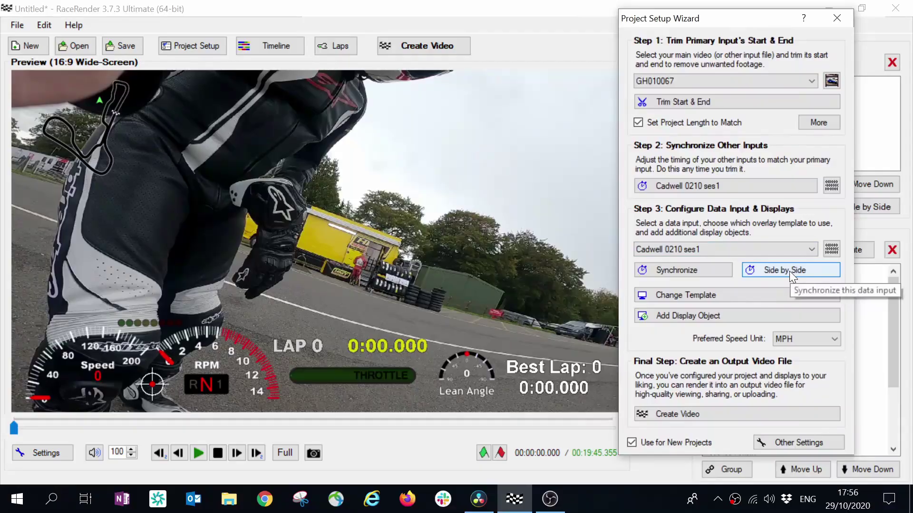
pyautogui.click(789, 271)
pyautogui.moveTo(582, 15); pyautogui.dragTo(500, 15)
pyautogui.moveTo(133, 332); pyautogui.dragTo(201, 319)
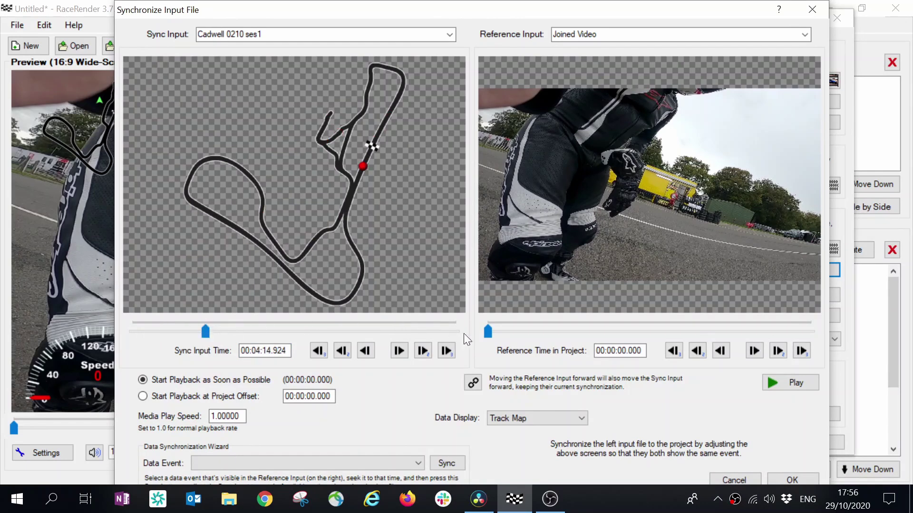
pyautogui.moveTo(502, 331); pyautogui.dragTo(569, 331)
pyautogui.moveTo(298, 331); pyautogui.dragTo(205, 312)
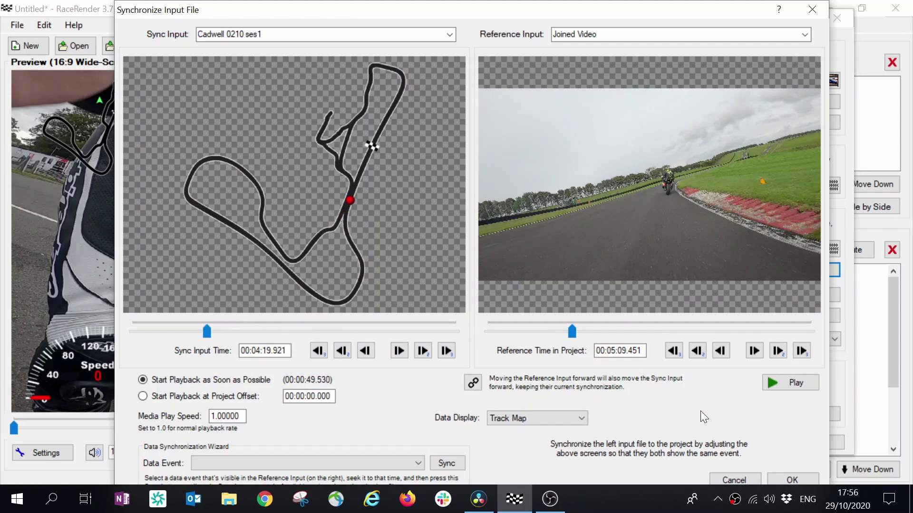
pyautogui.click(789, 474)
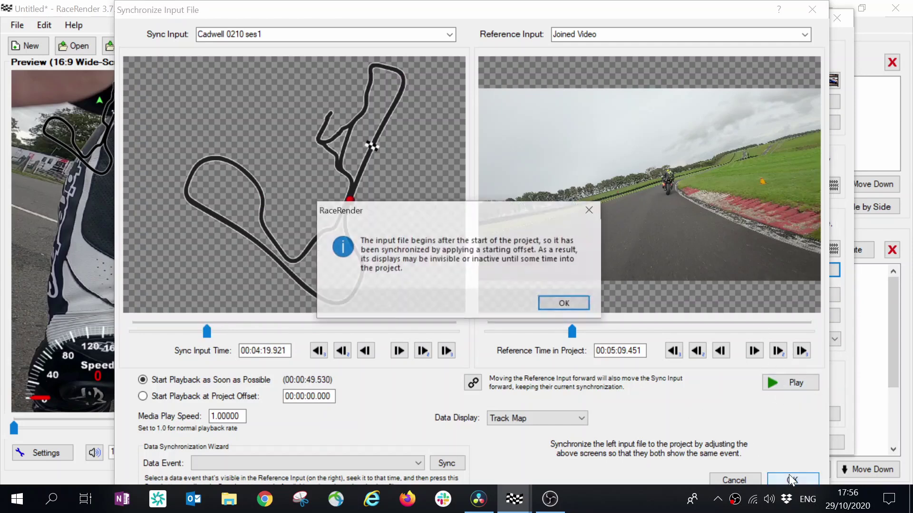
pyautogui.click(565, 303)
pyautogui.click(812, 10)
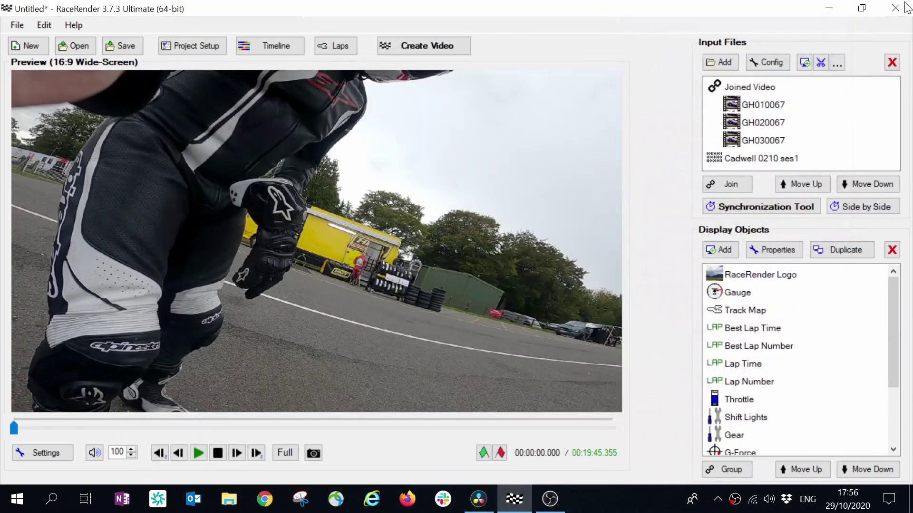
pyautogui.click(892, 9)
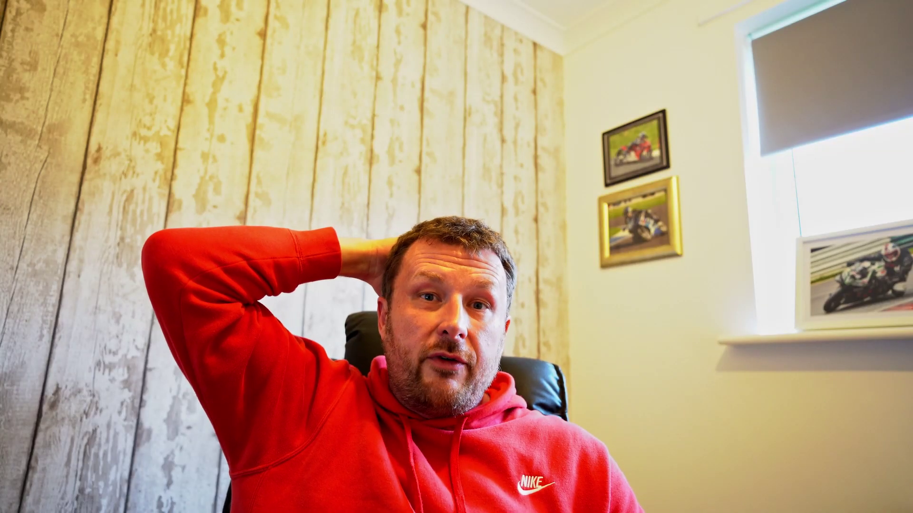